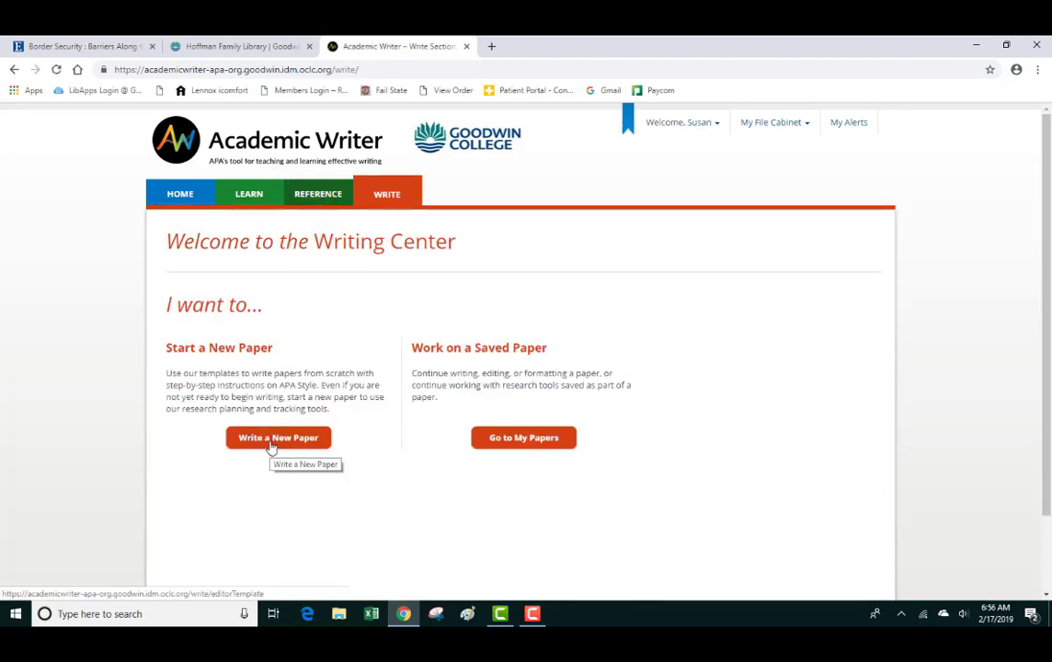
- Start a new paper and pick the Basic Paper template from the template list
left_click(271, 445)
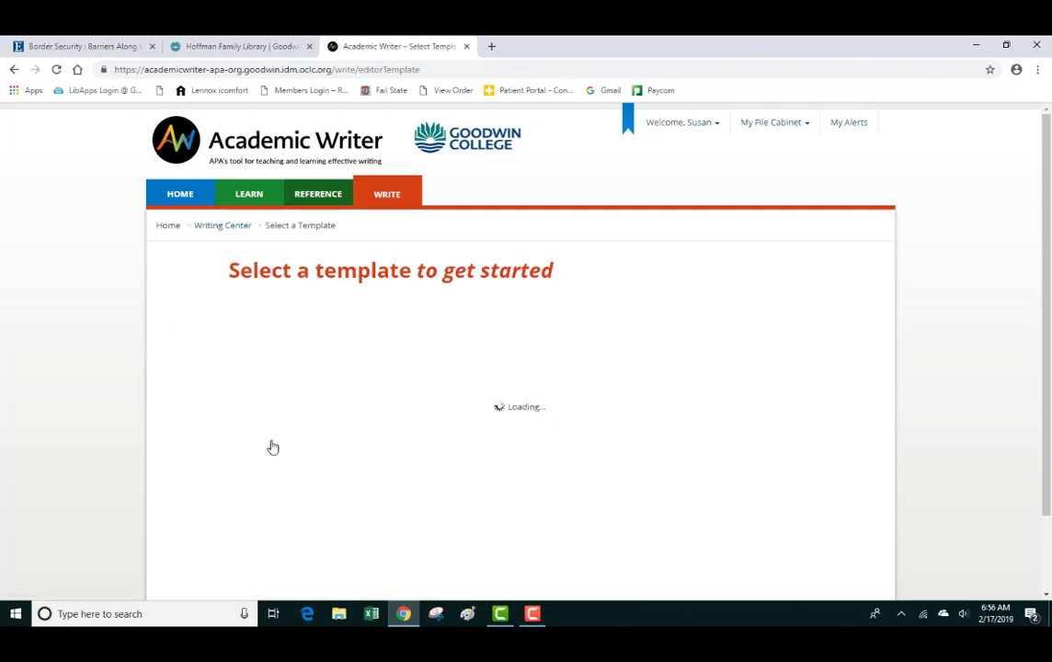
scroll(659, 413, "down", 3)
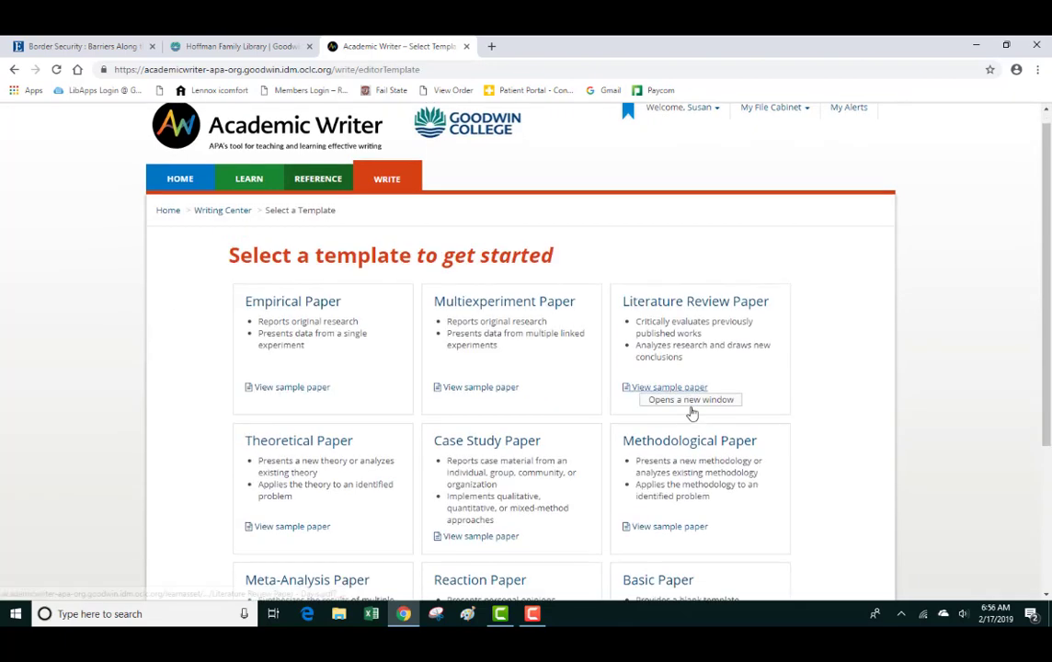
scroll(700, 406, "down", 1)
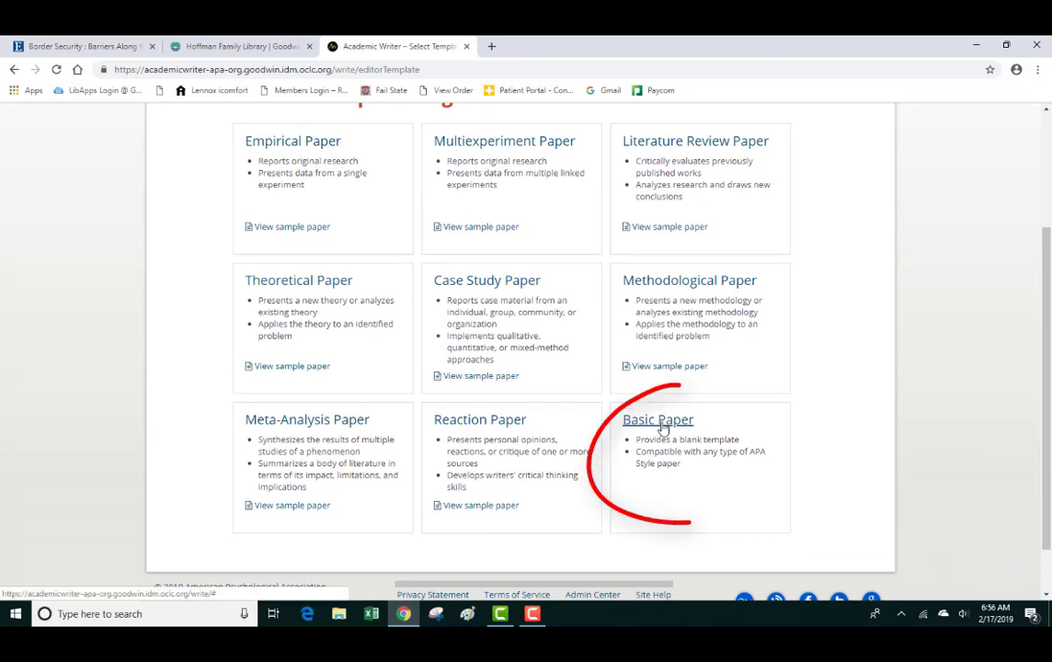
left_click(662, 425)
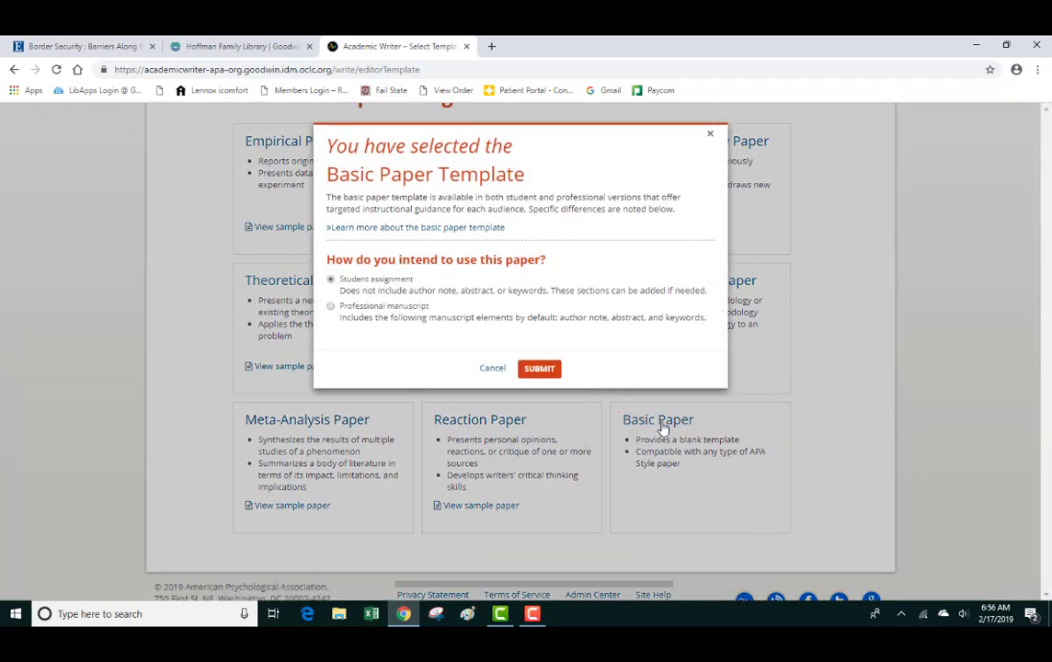
- Keep Student assignment and create a paper titled 'Paper' in the online editor
left_click(540, 369)
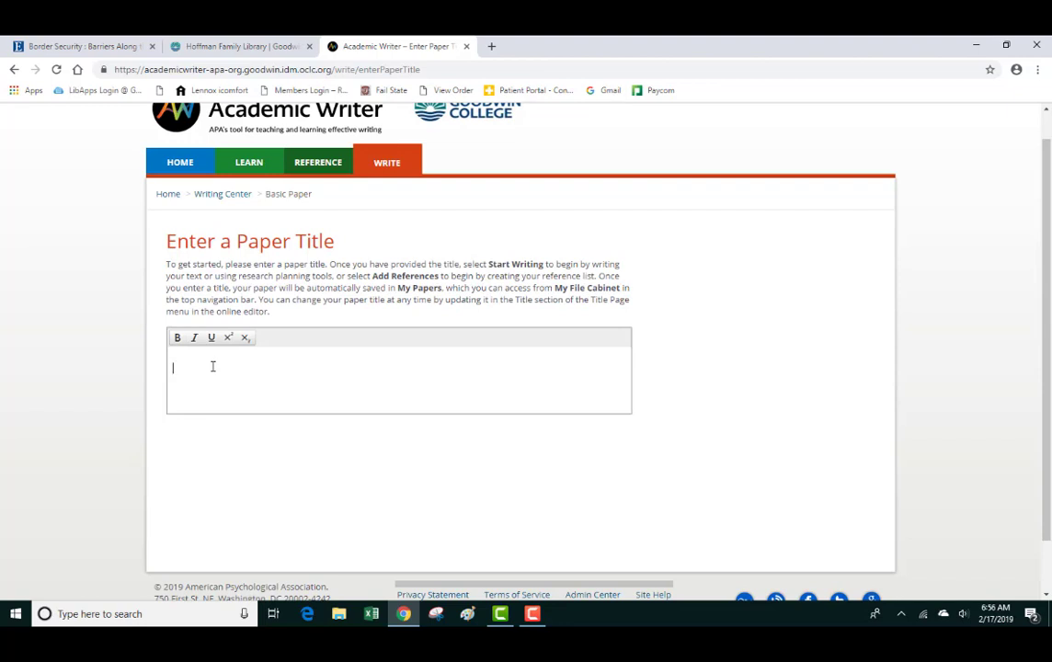
type("Paper")
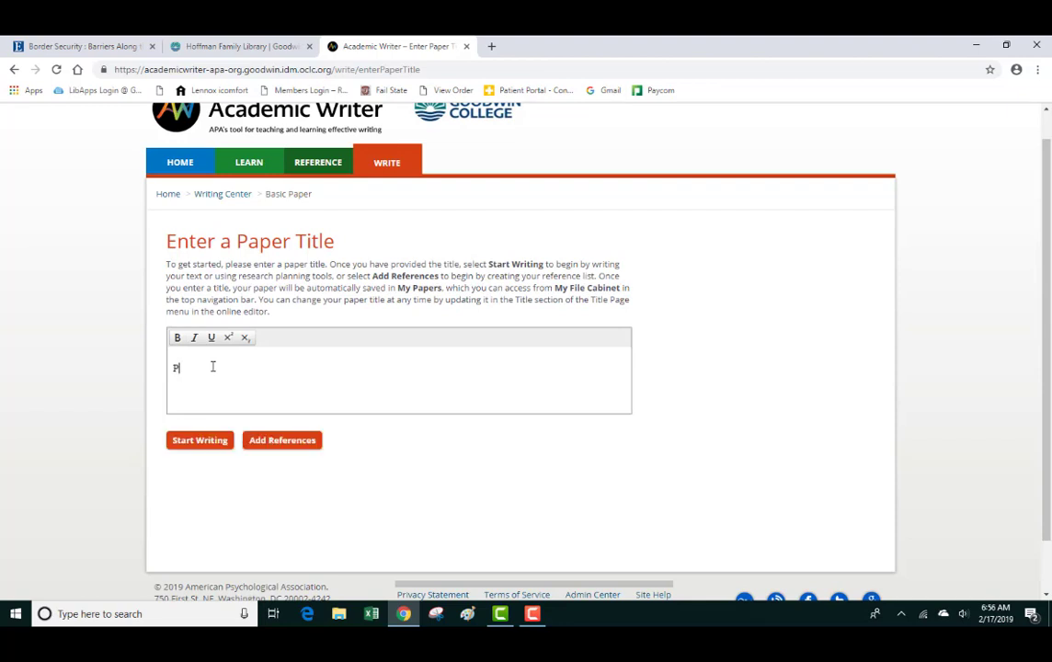
left_click(188, 443)
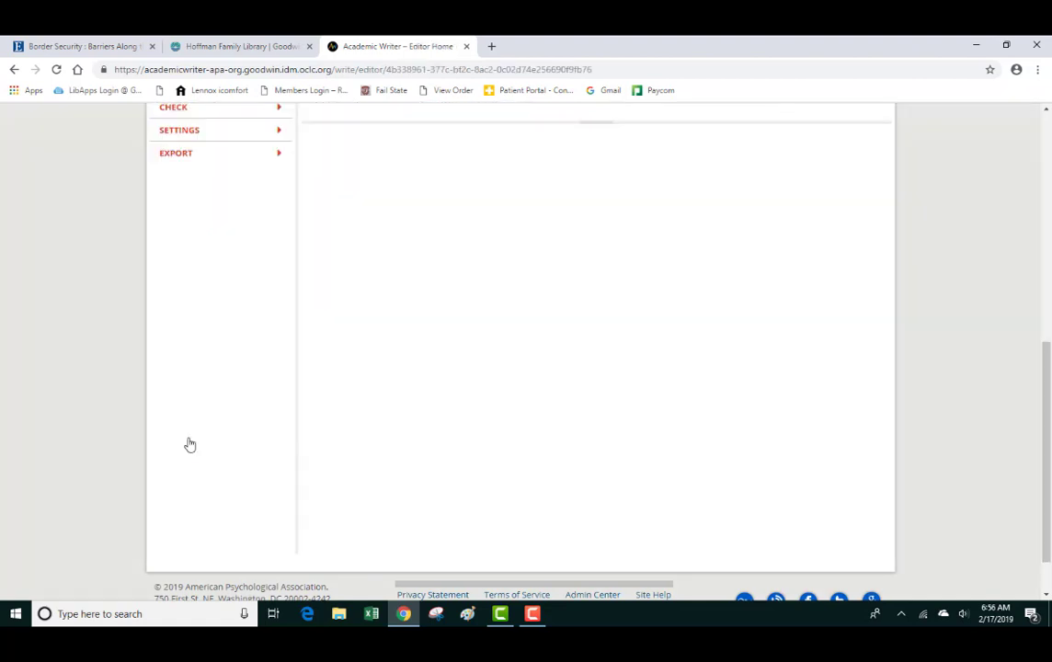
- Close the Want Help? popup and type 'Start typing' into the paper body
scroll(188, 442, "down", 5)
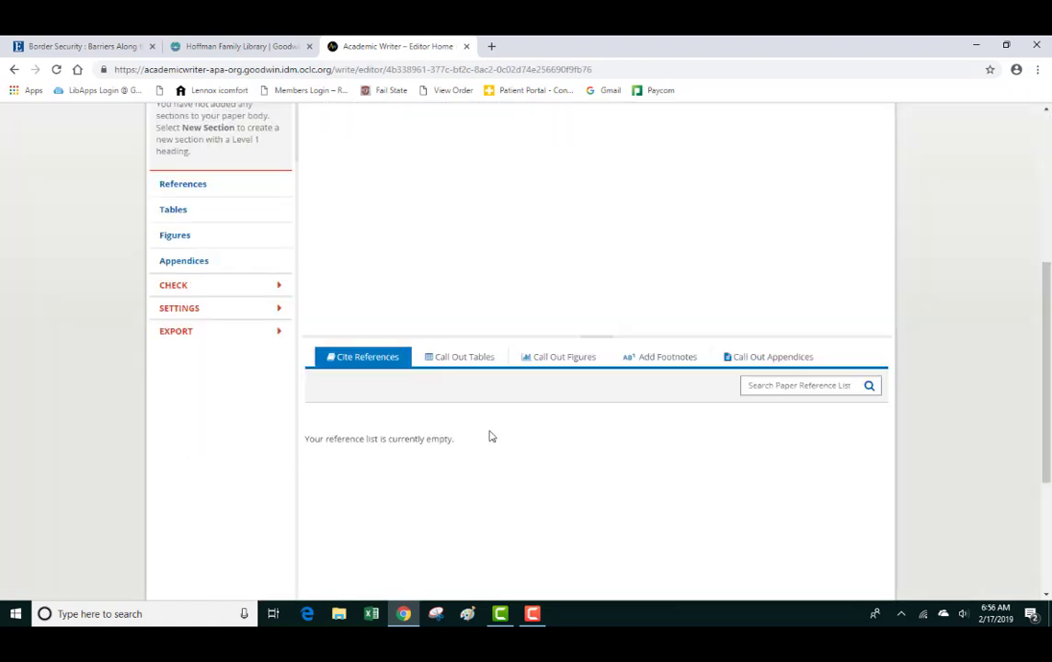
scroll(529, 304, "up", 2)
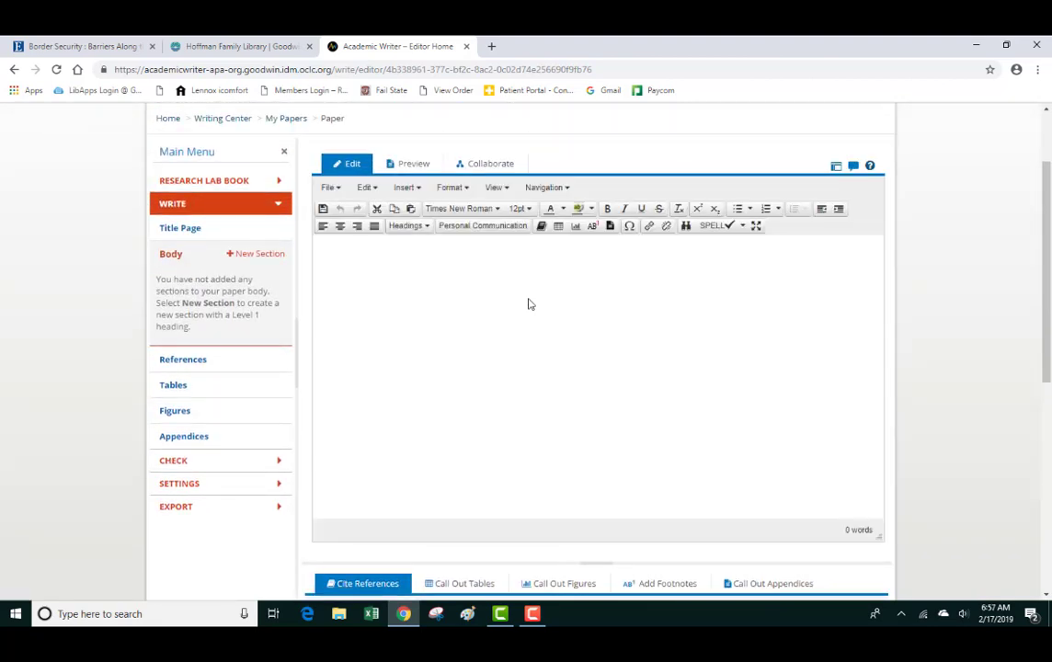
scroll(529, 304, "up", 2)
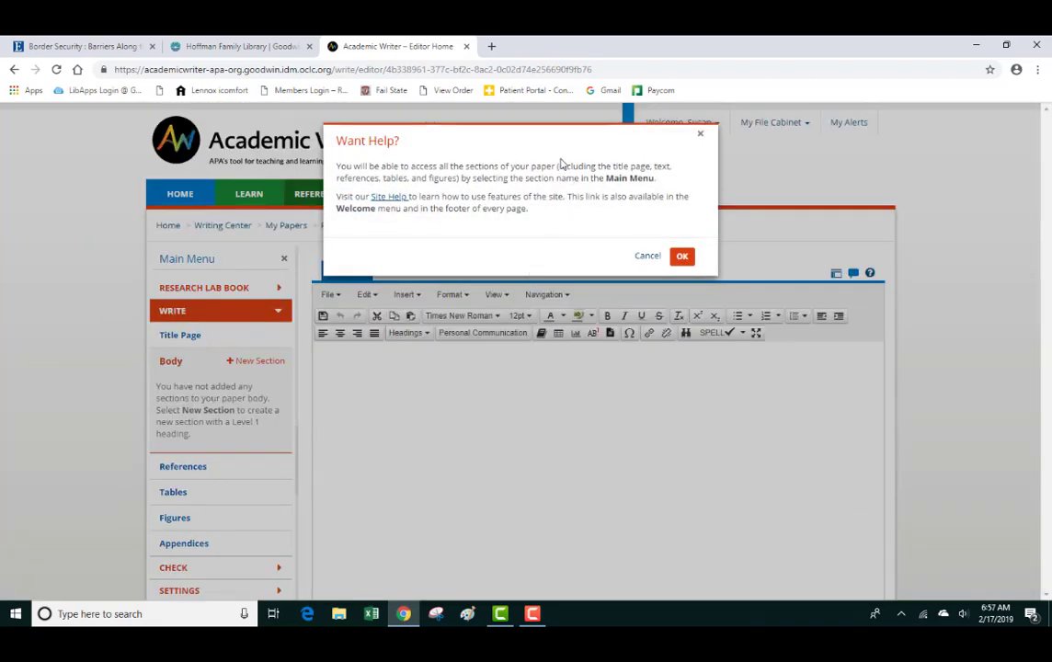
left_click(701, 139)
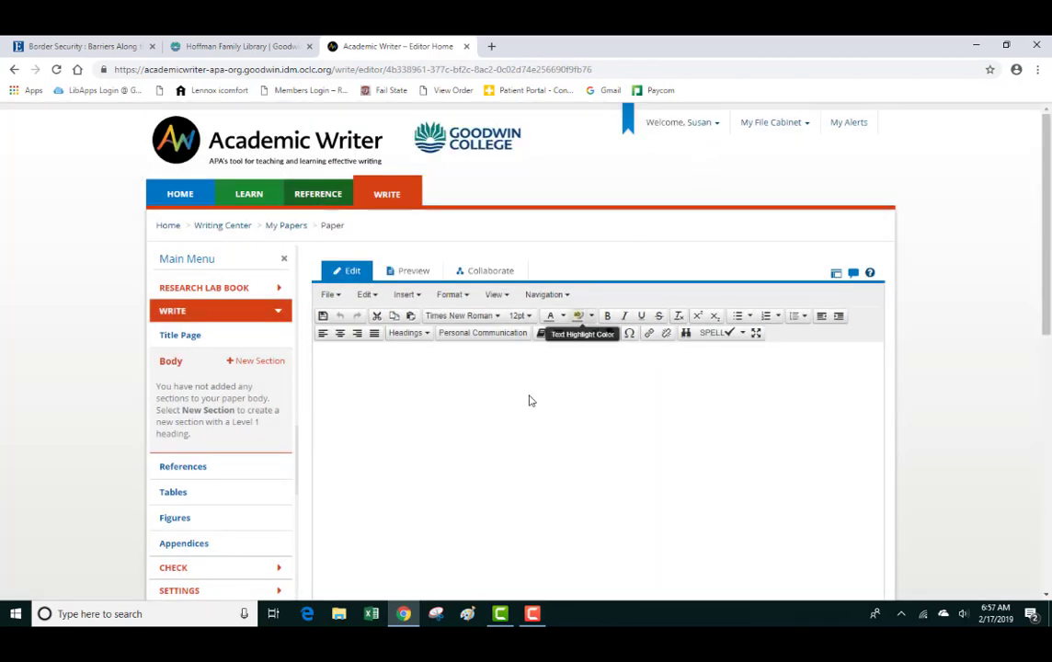
scroll(520, 403, "down", 1)
scroll(517, 405, "down", 1)
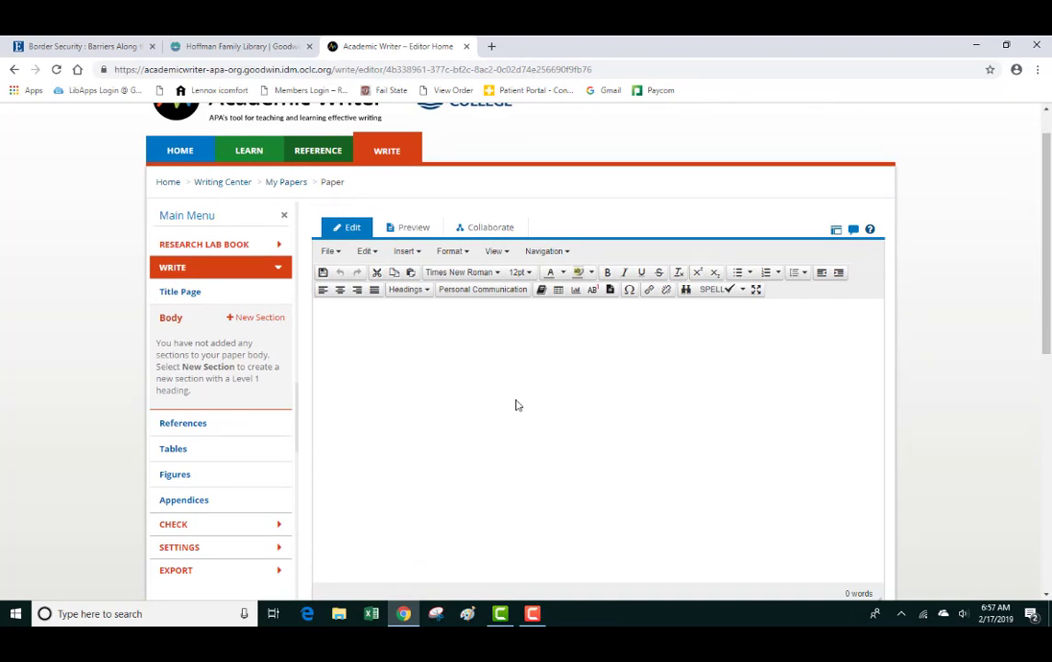
scroll(432, 377, "down", 1)
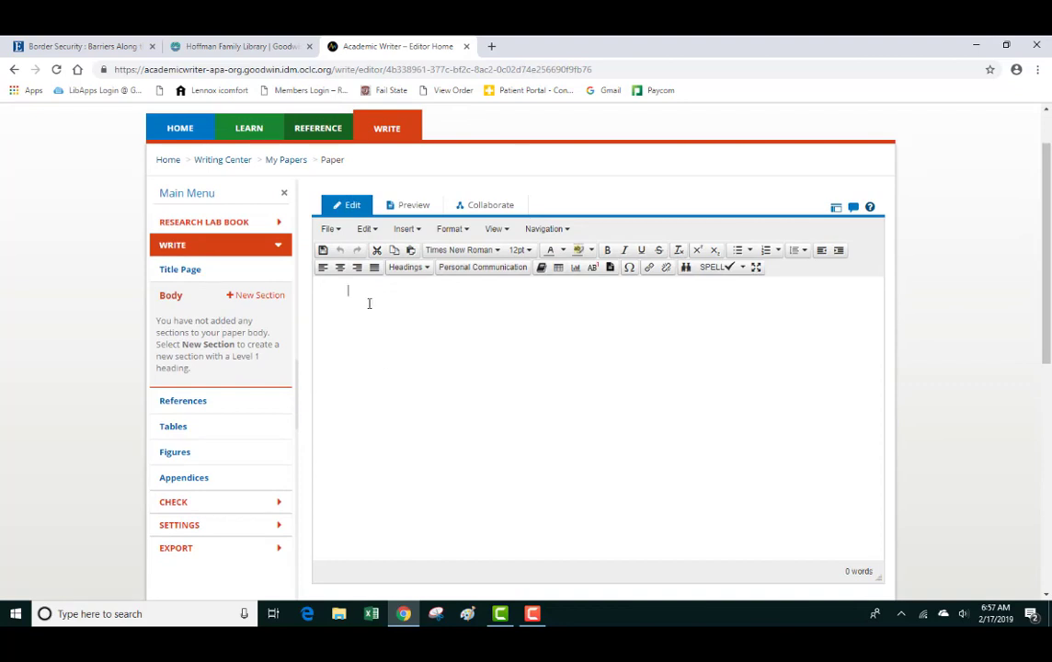
type("Start typing")
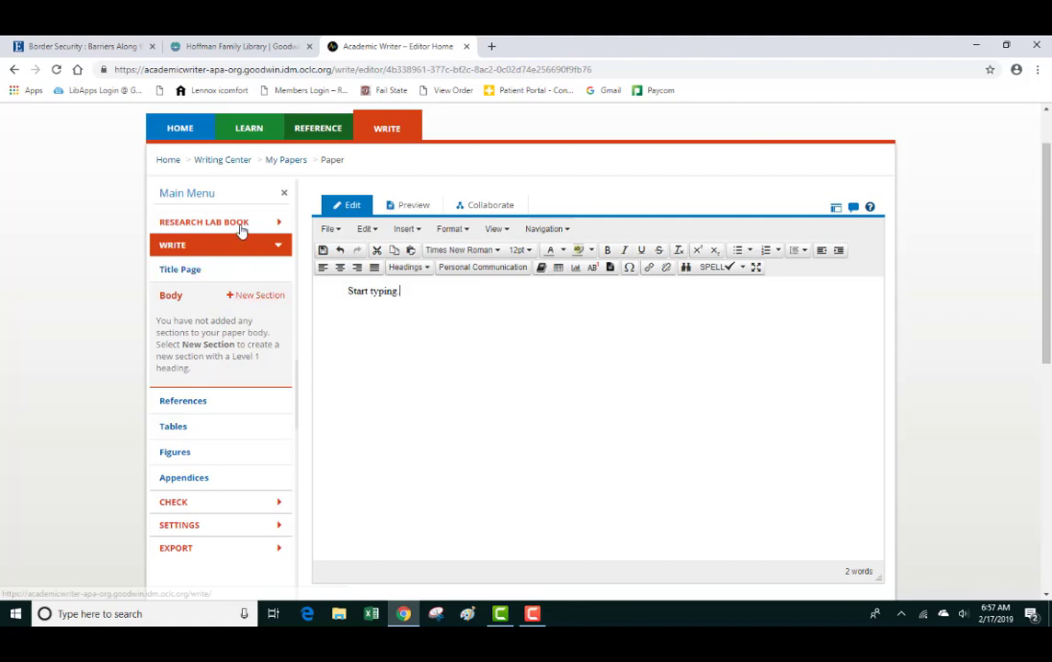
scroll(237, 230, "up", 1)
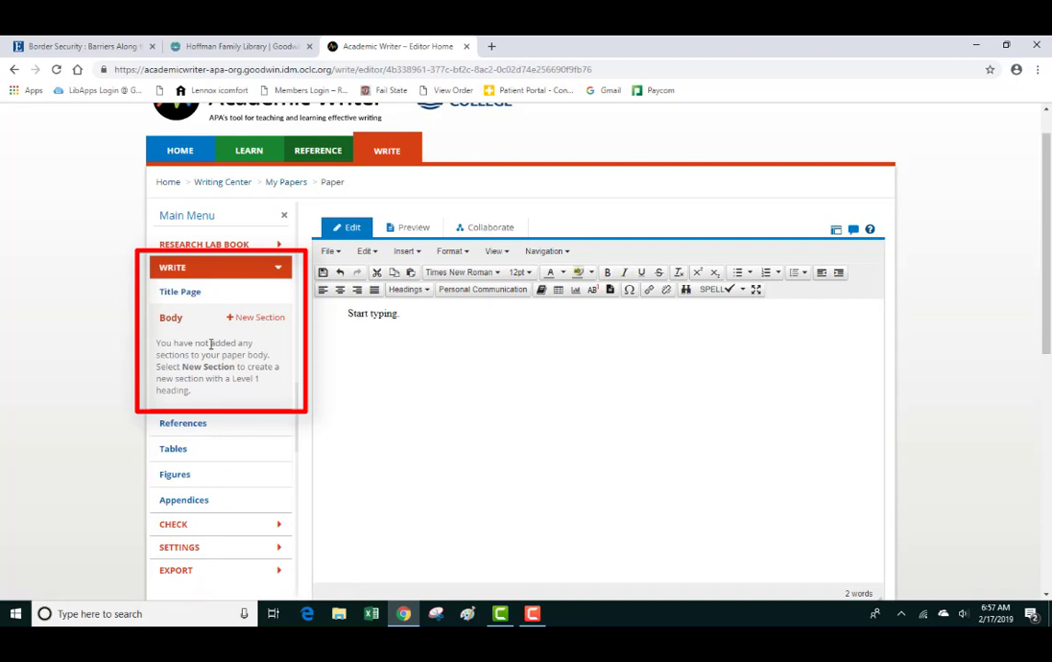
- In the title page details, change the paper's title from 'Paper' to 'Essay'
left_click(210, 297)
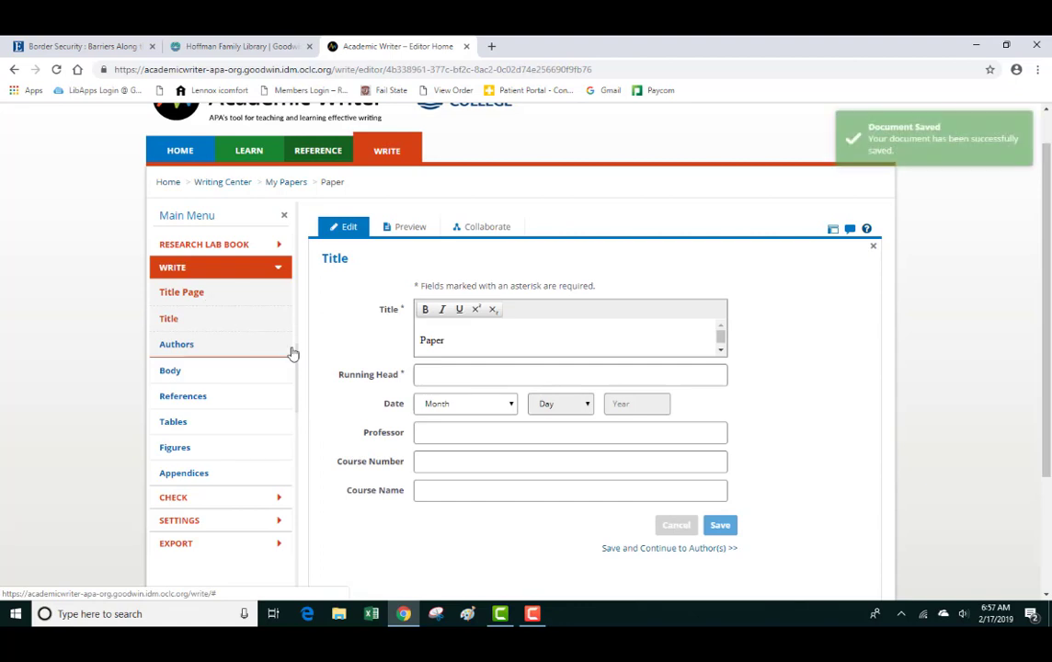
left_click(473, 337)
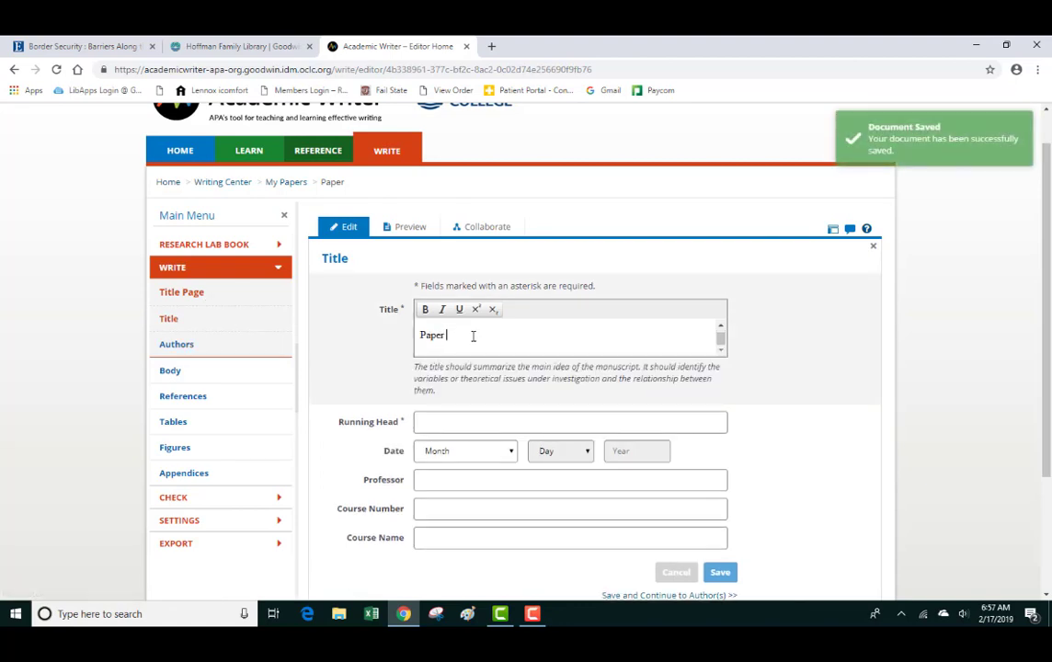
type("Essay")
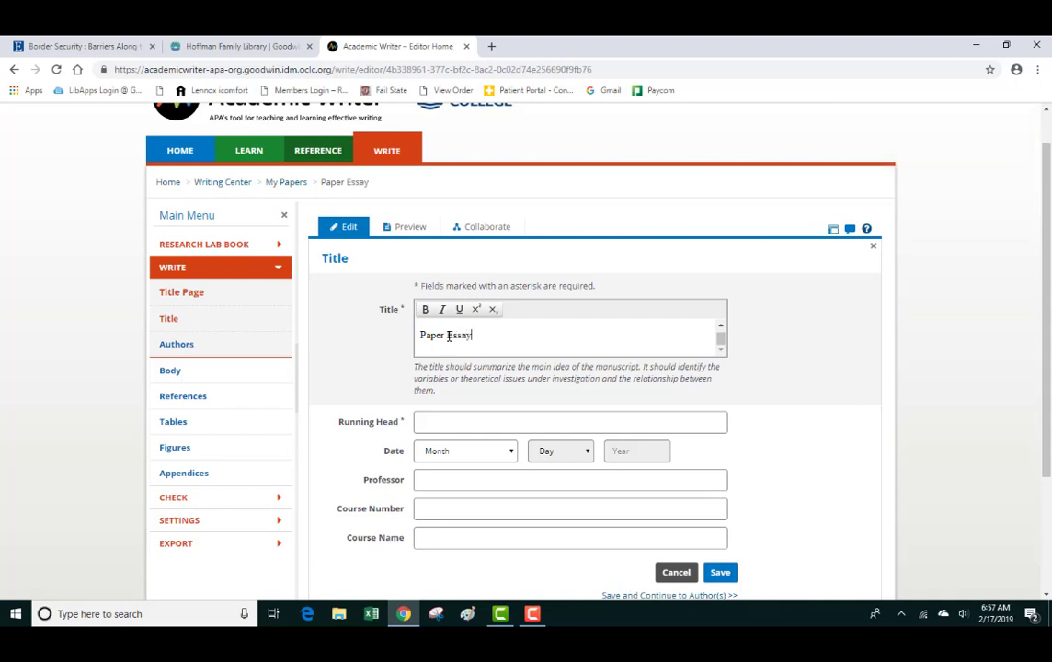
left_click_drag(447, 337, 411, 340)
key("BackSpace")
- Enter 'ESSAY' as the running head
scroll(404, 339, "down", 1)
scroll(446, 313, "down", 1)
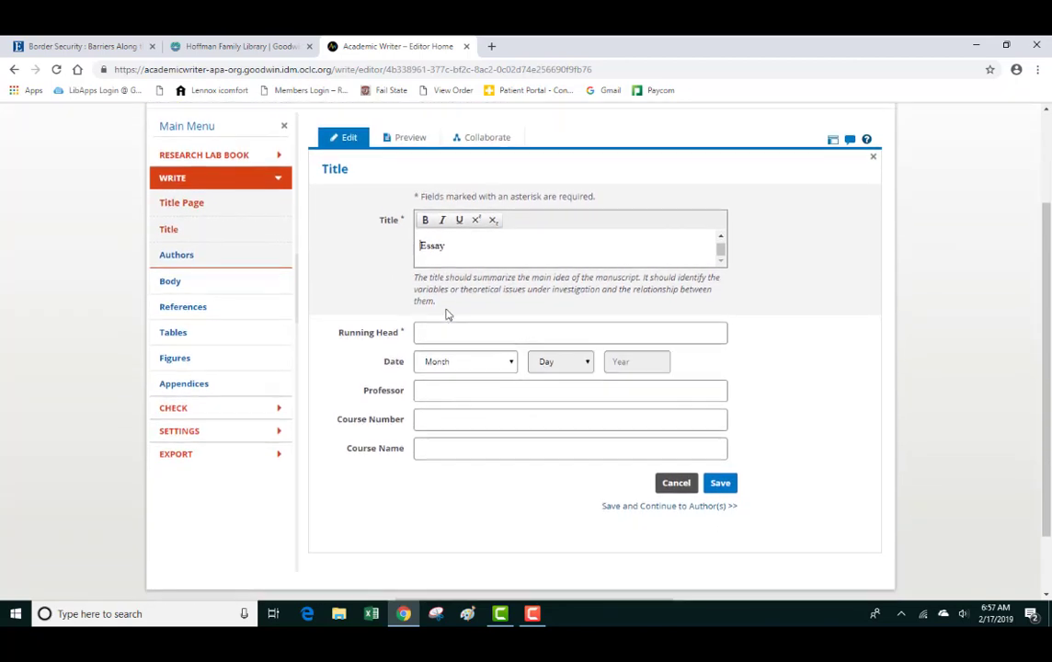
left_click(449, 310)
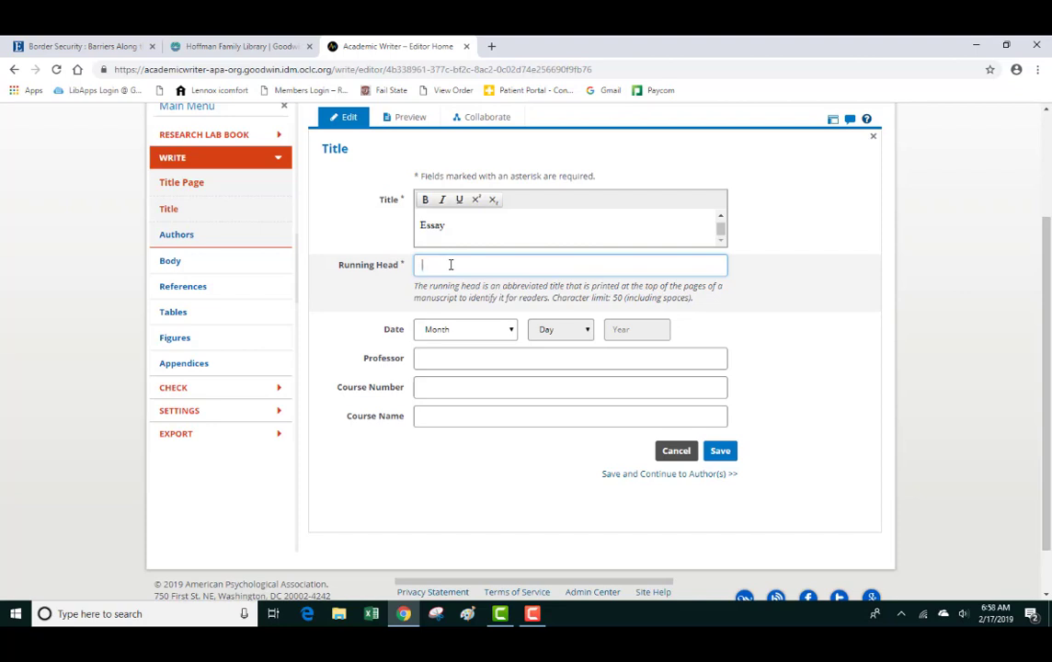
type("ESSAY")
scroll(451, 265, "down", 1)
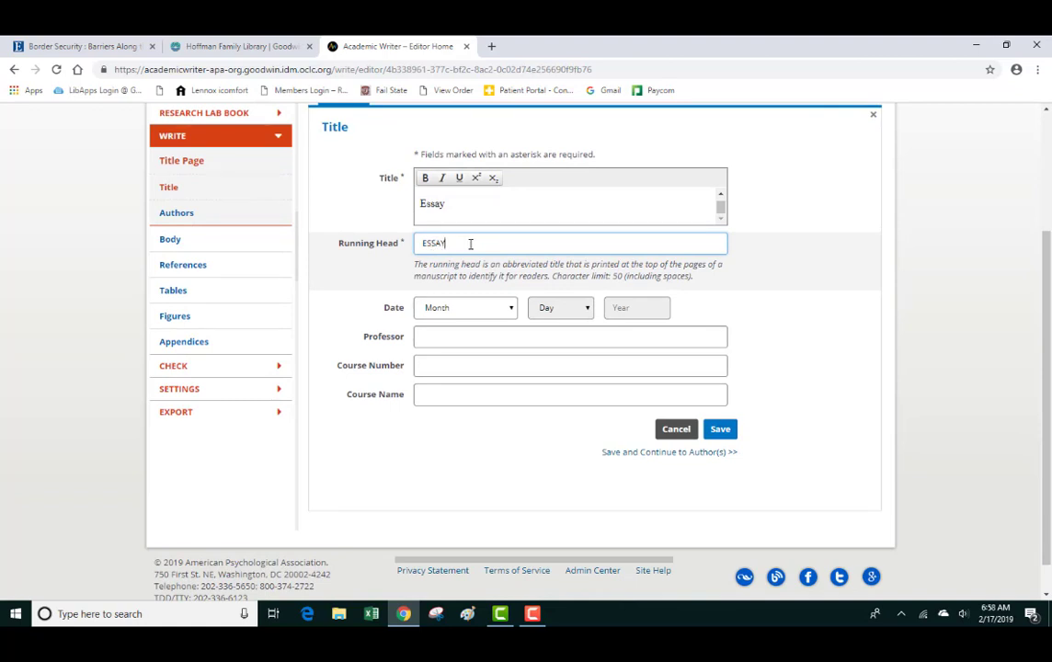
- Set the title page date to March 5, 2019
left_click(505, 310)
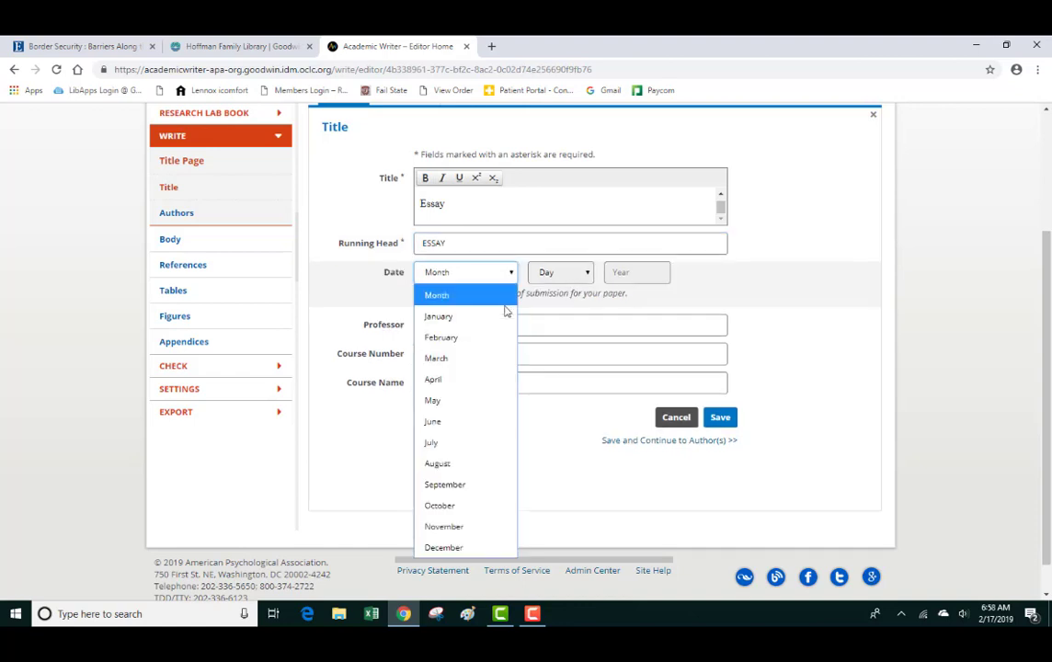
left_click(440, 357)
left_click(563, 275)
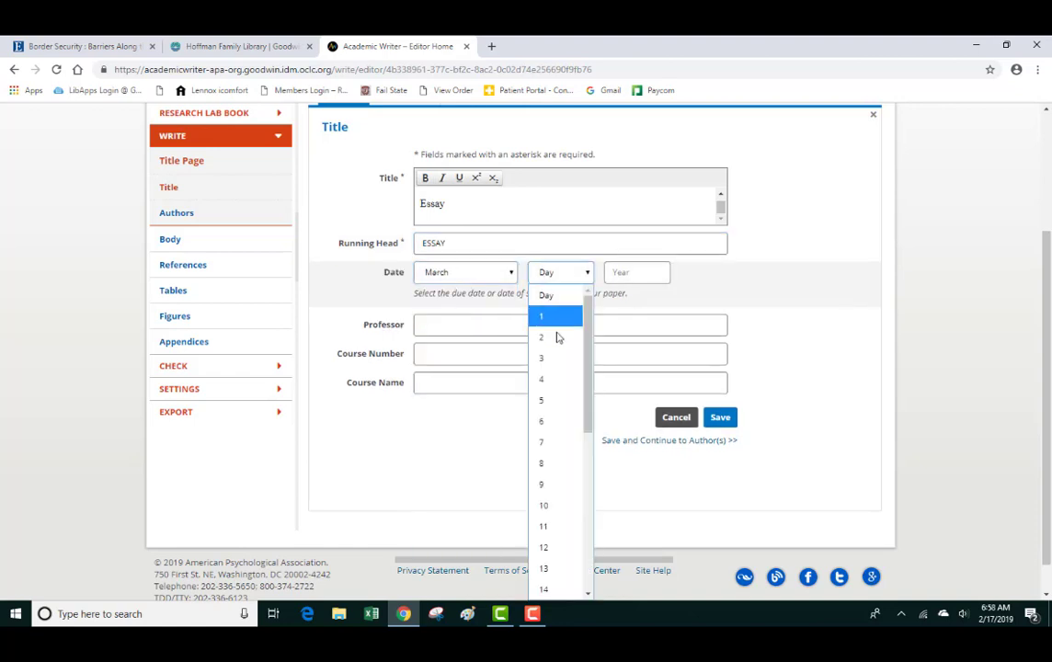
left_click(552, 402)
left_click(636, 272)
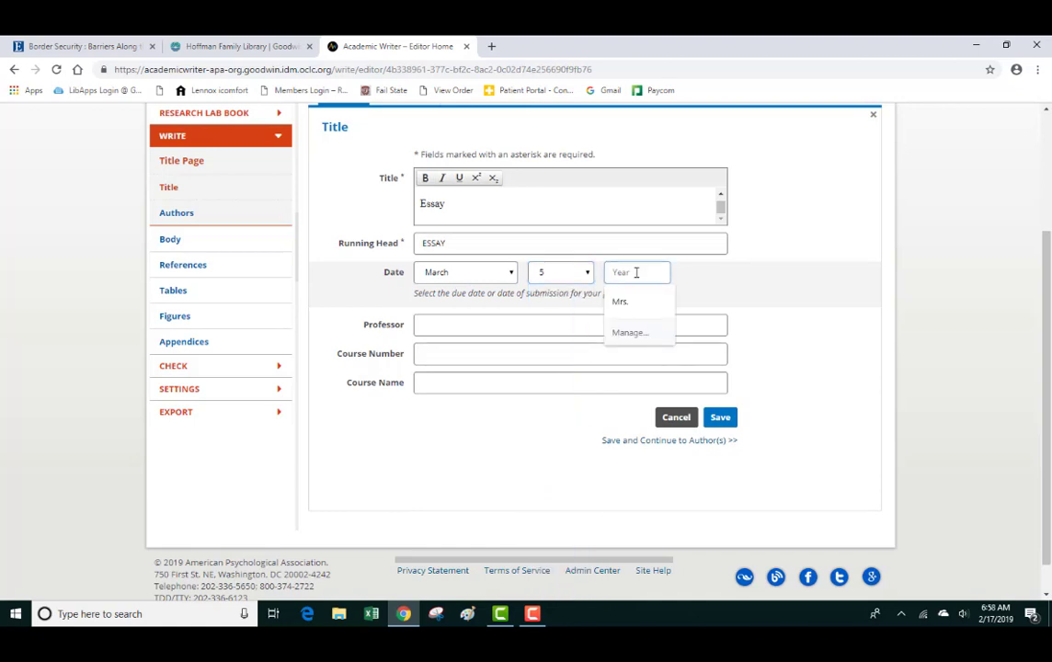
type("2019")
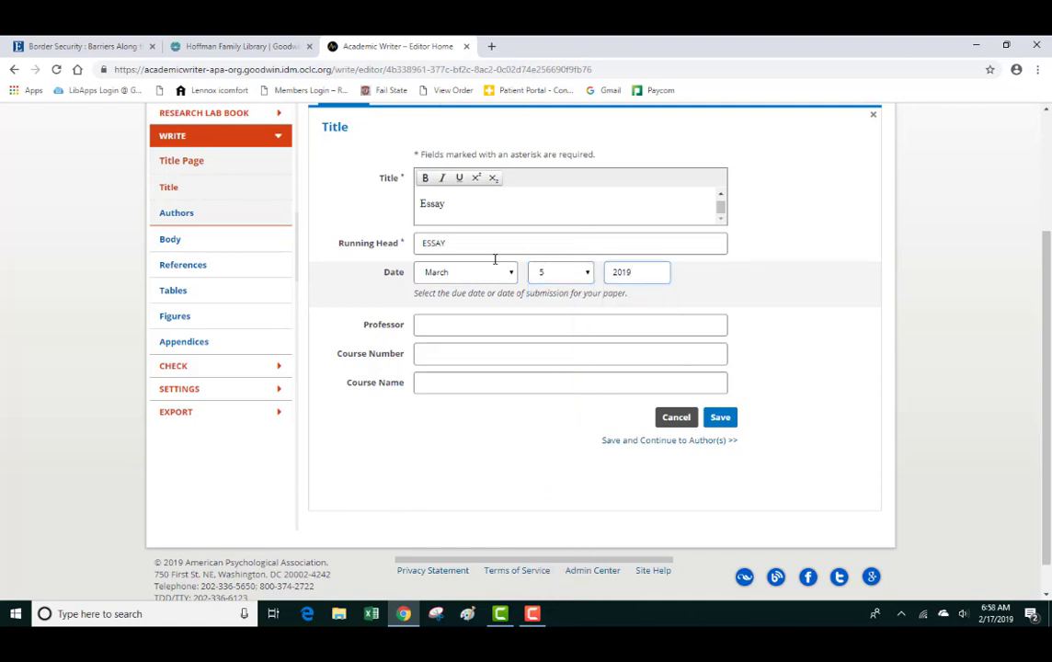
- Enter the professor's name, course number ASD 110 and course name Library Research, then save
left_click(432, 324)
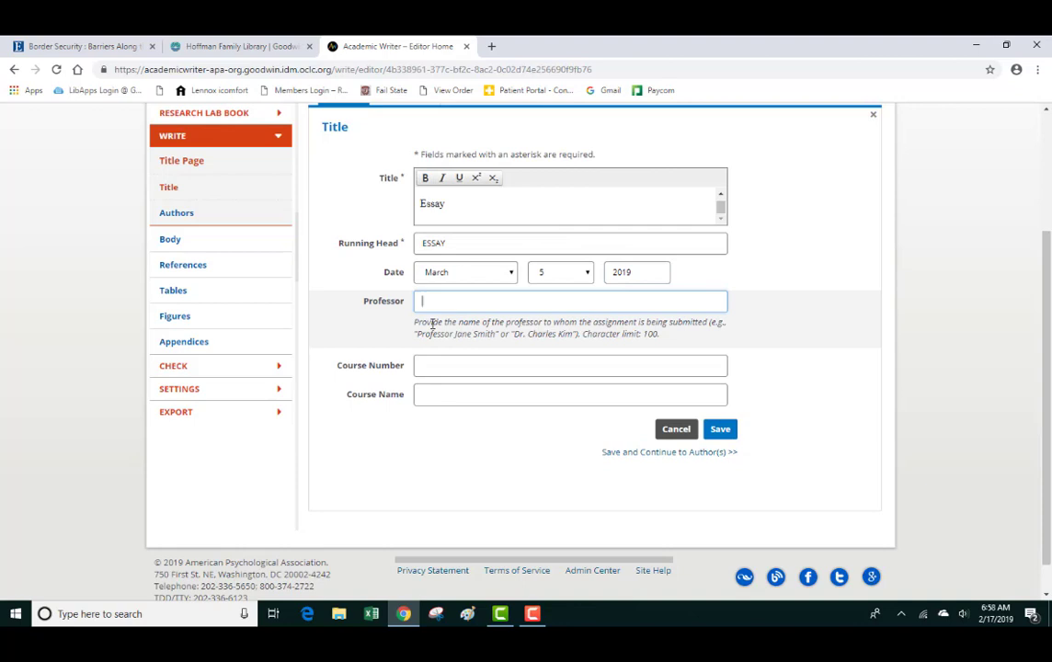
type("Professor Hansen")
left_click(421, 366)
type("ASD 100")
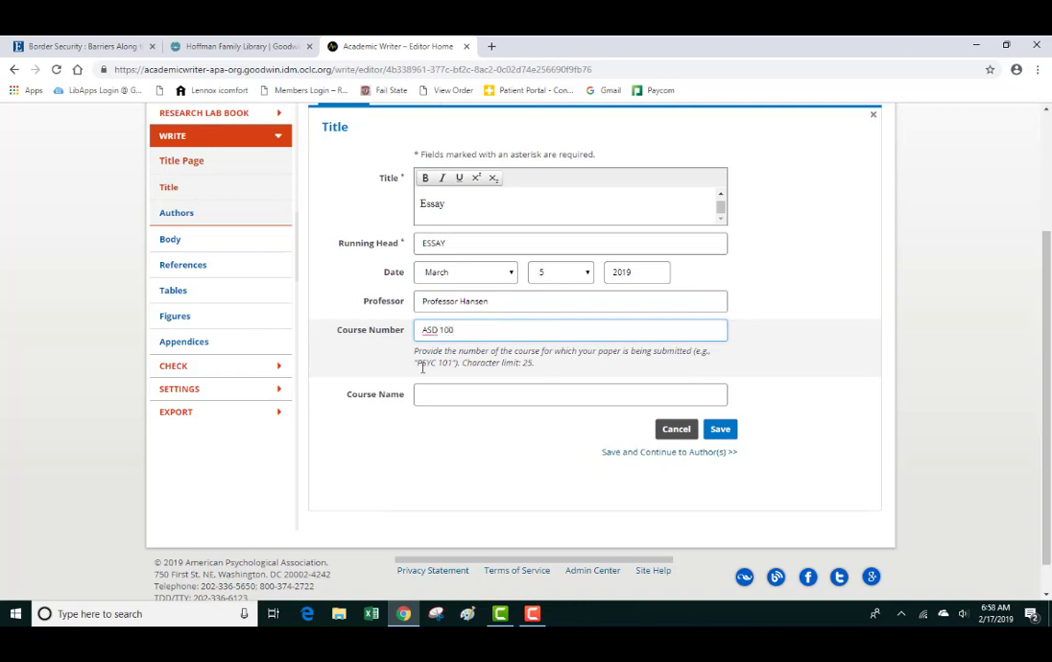
key("BackSpace")
key("BackSpace")
type("10")
left_click(443, 394)
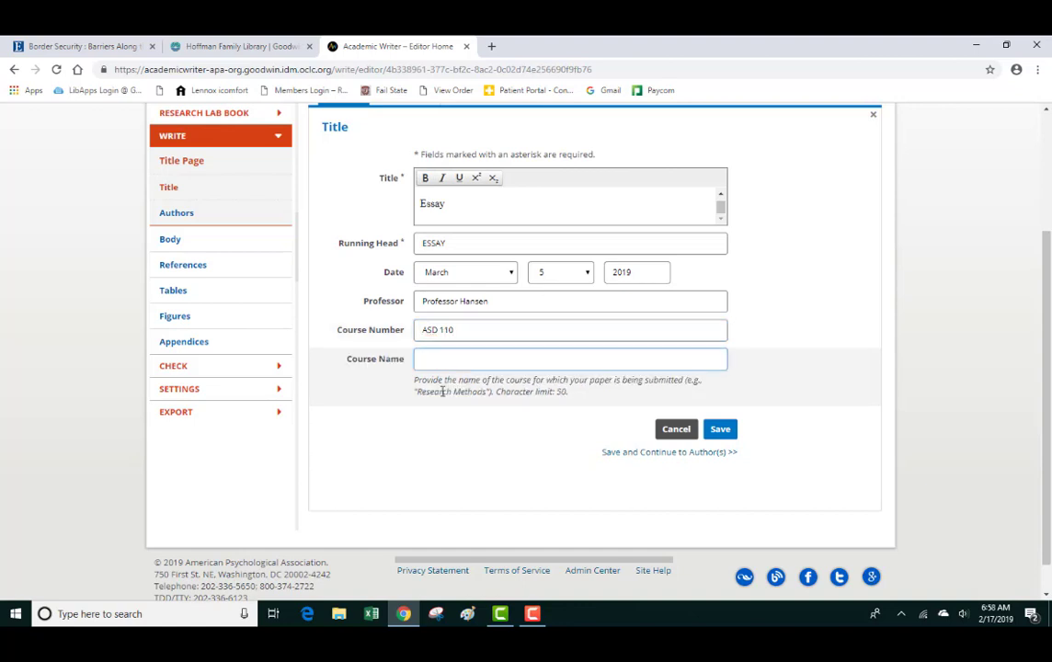
type("Library Research")
left_click(722, 434)
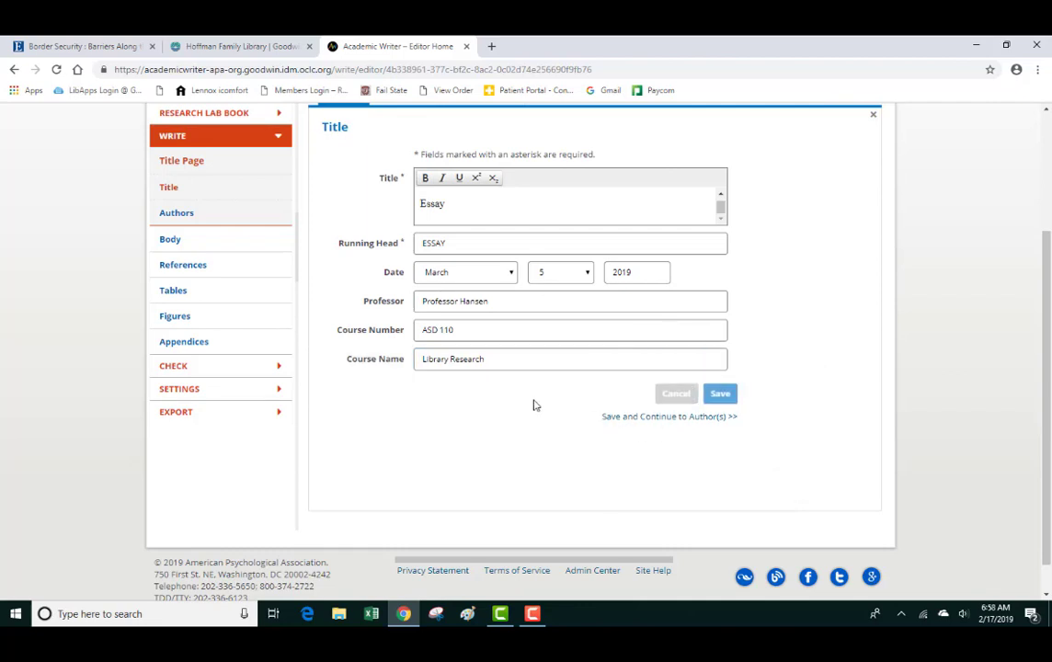
- Open the Authors form and enter the student's first and last name
left_click(182, 216)
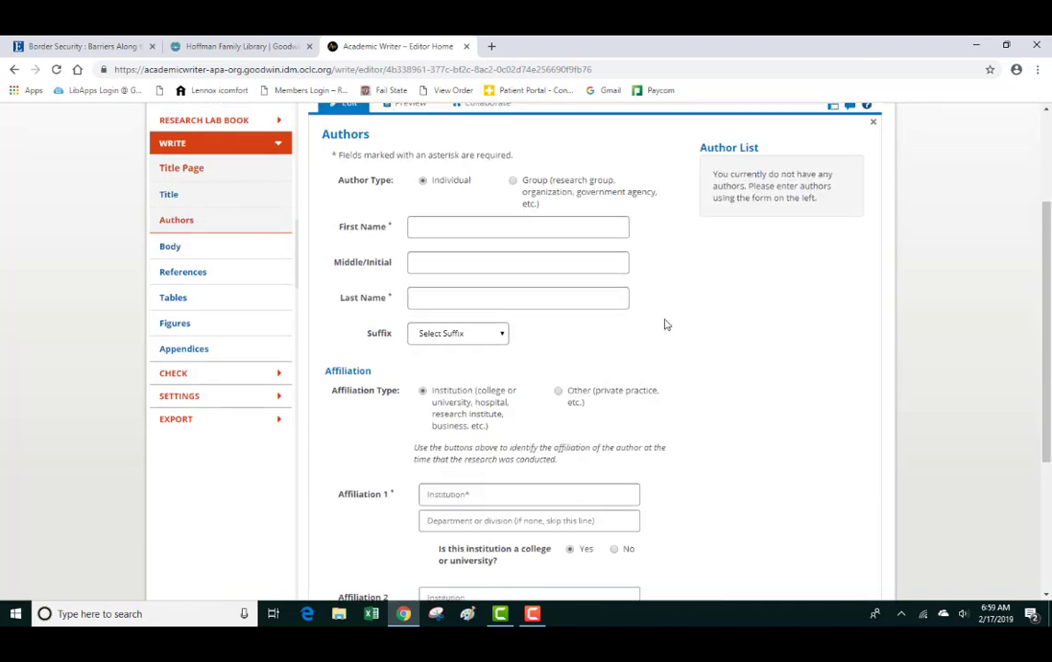
left_click(423, 243)
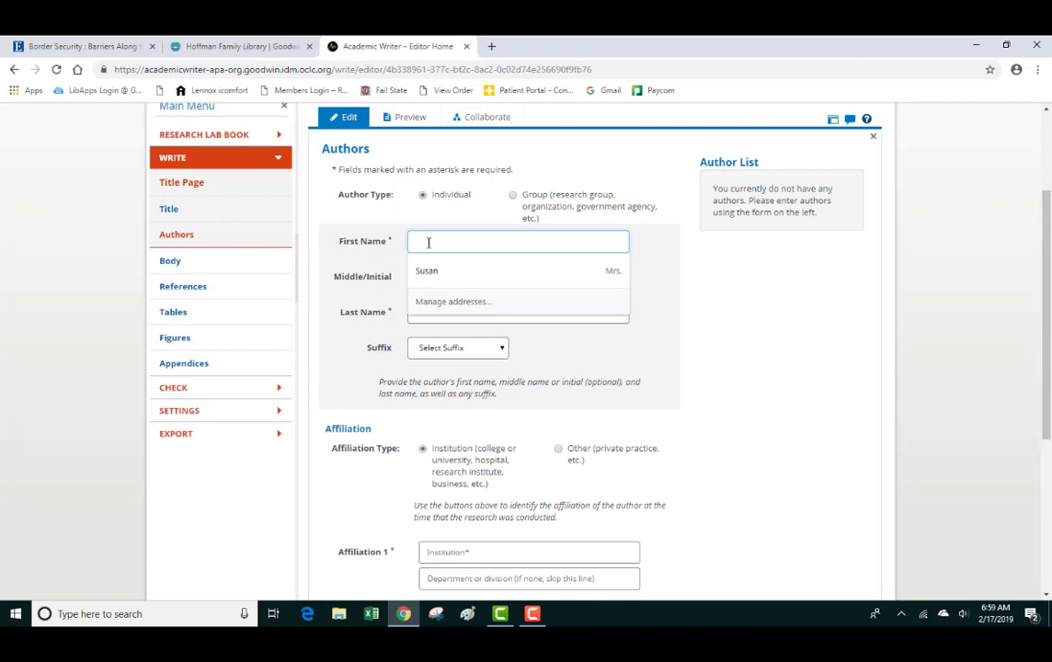
left_click(417, 313)
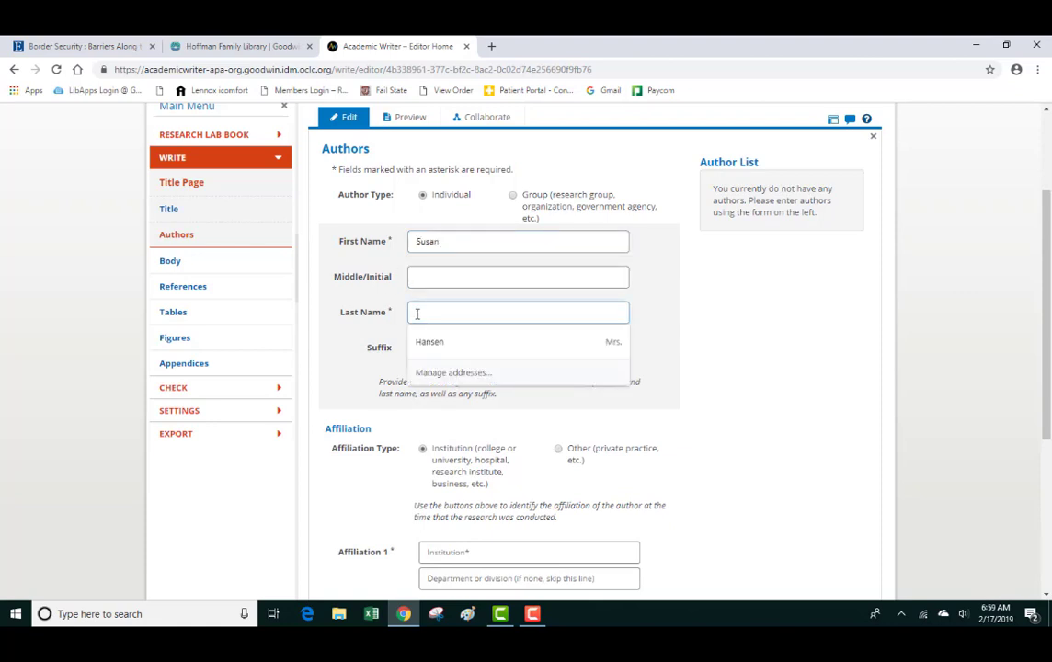
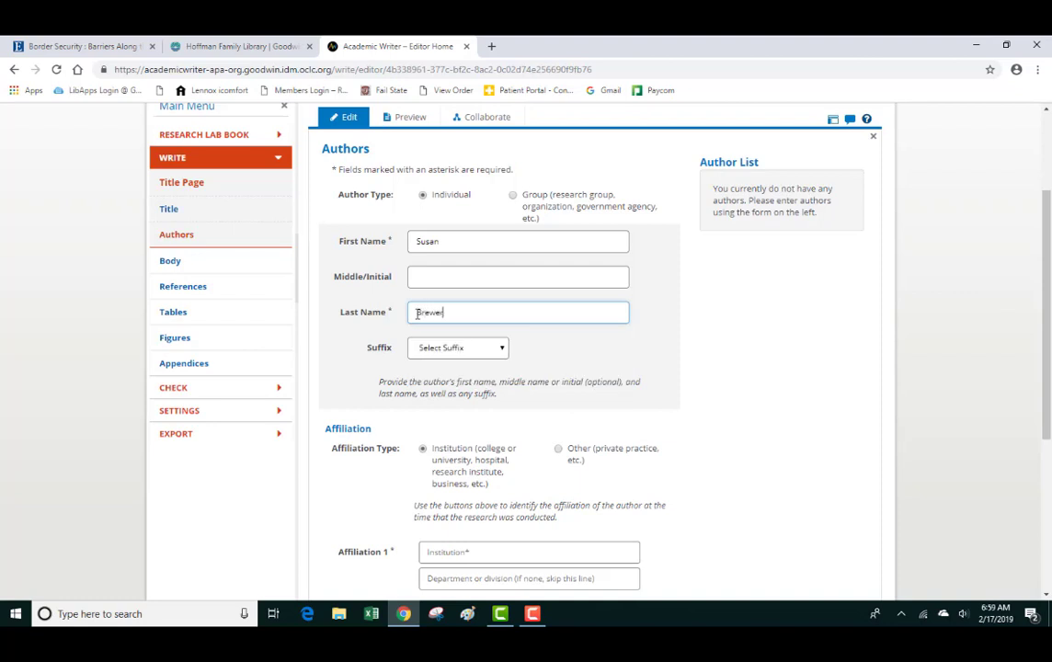
- Add Goodwin College as the author's institution and save the author to the list
scroll(598, 404, "down", 1)
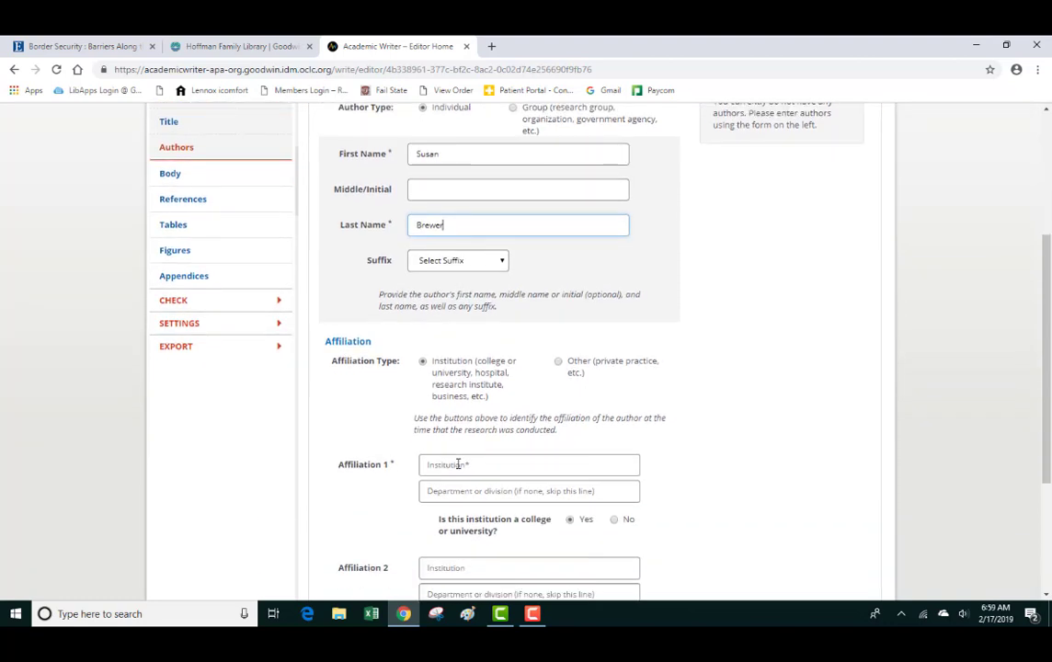
left_click(458, 465)
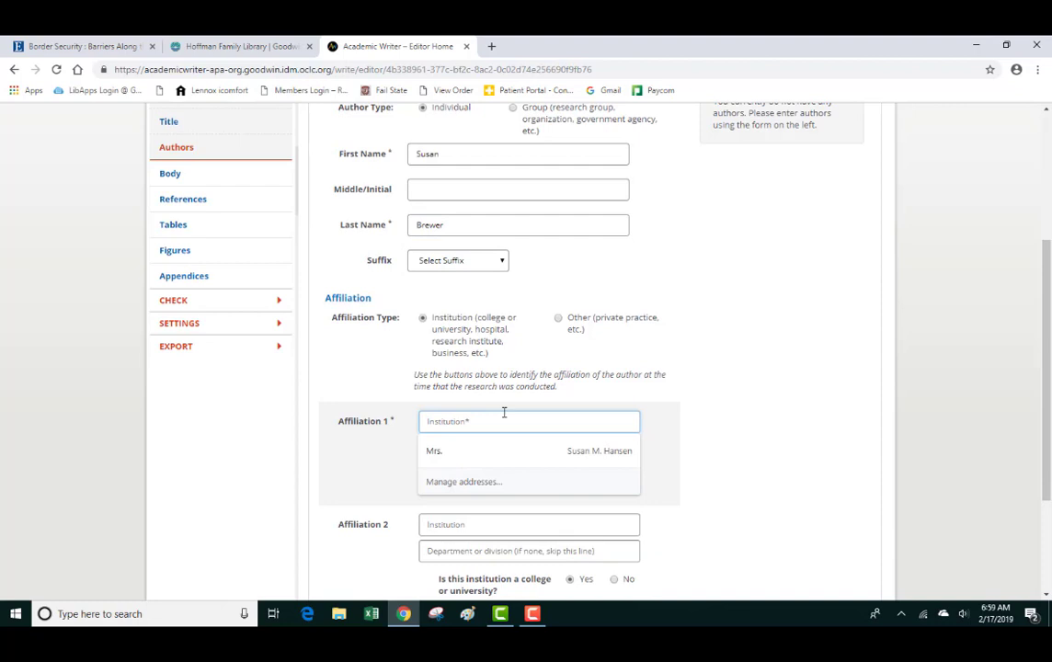
type("Goodwin")
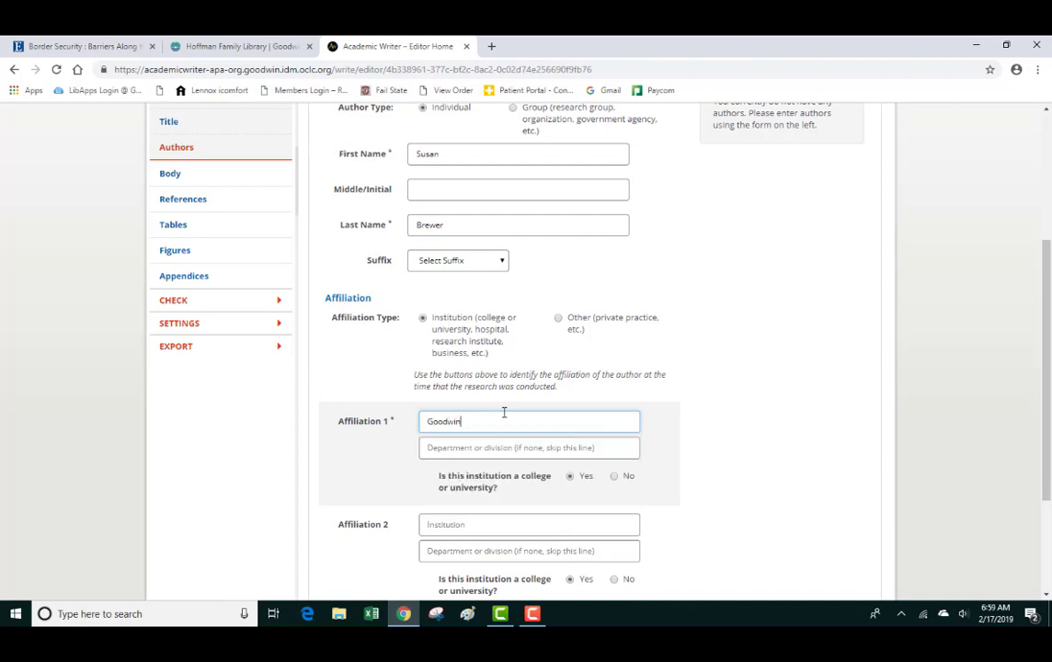
type(" College")
scroll(797, 392, "down", 2)
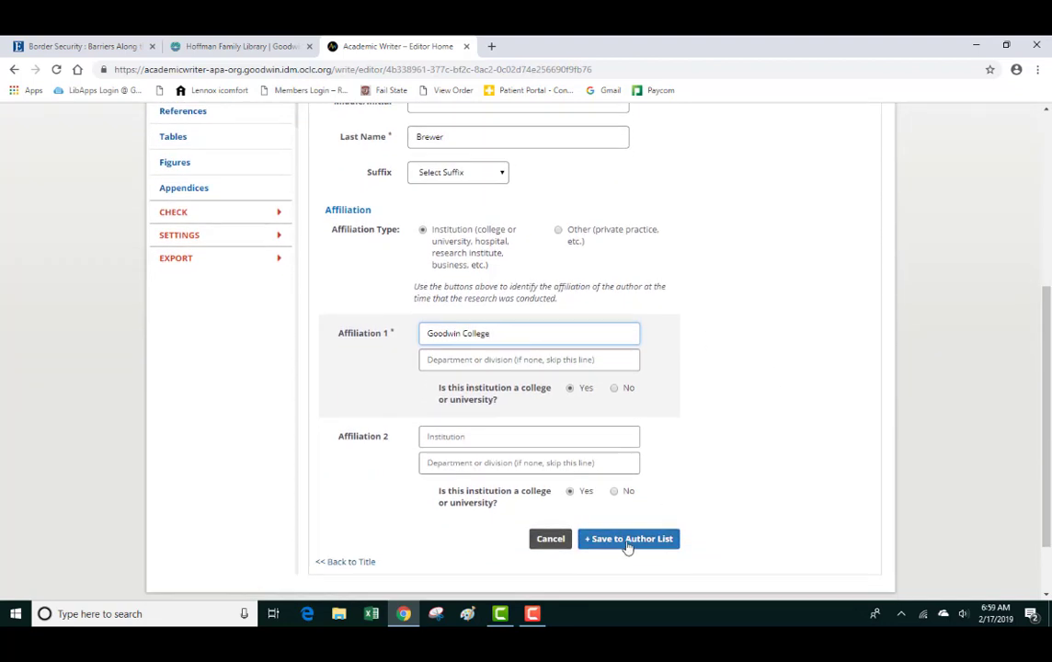
left_click(626, 543)
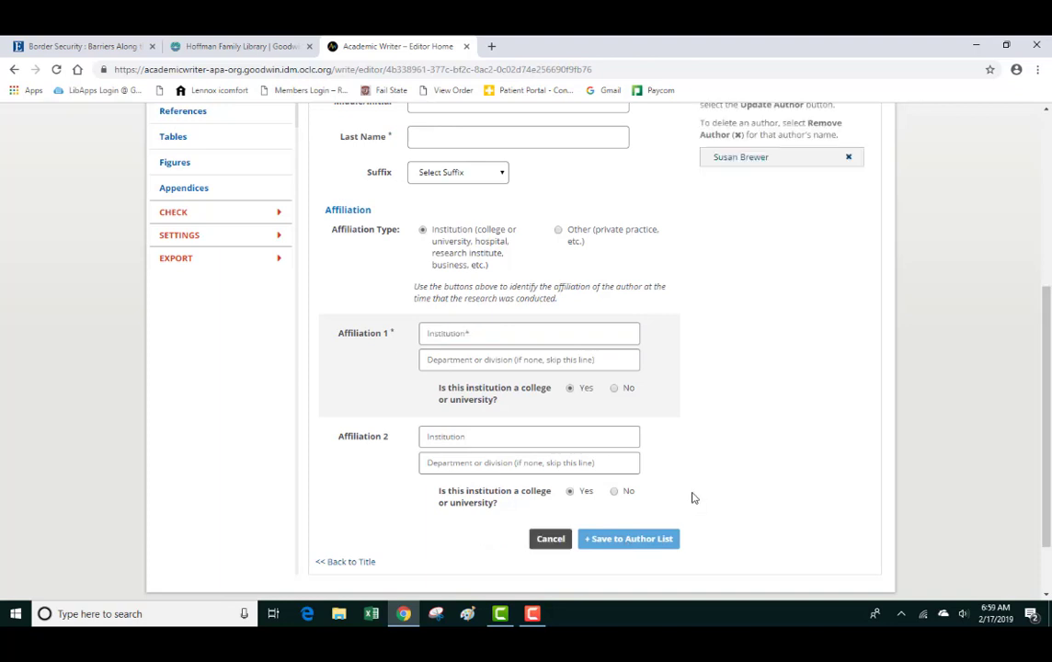
scroll(742, 451, "up", 3)
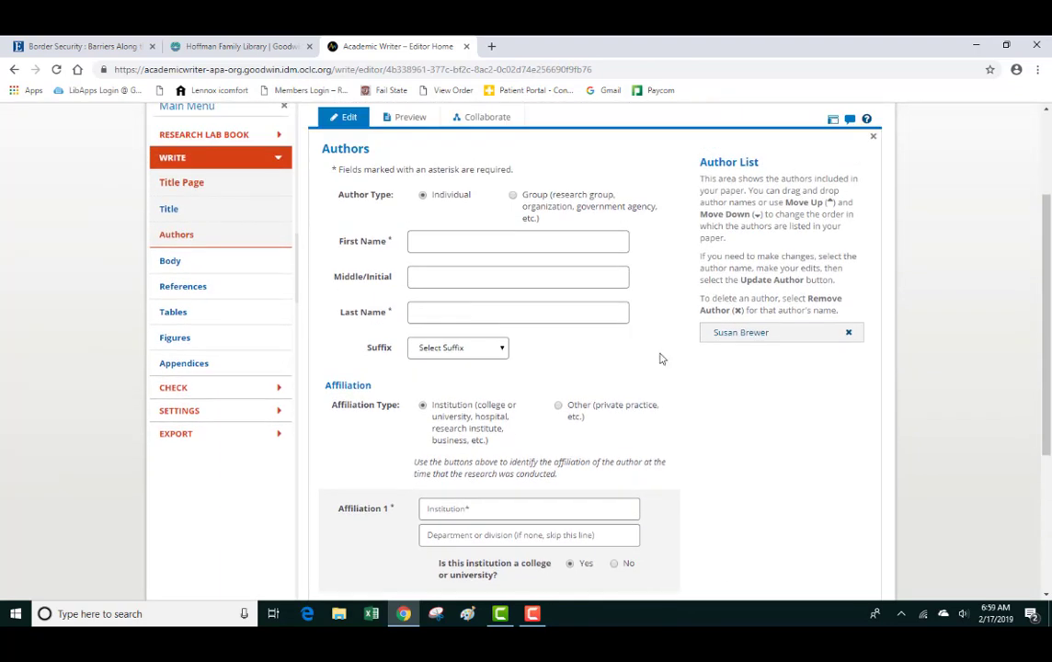
scroll(658, 362, "up", 1)
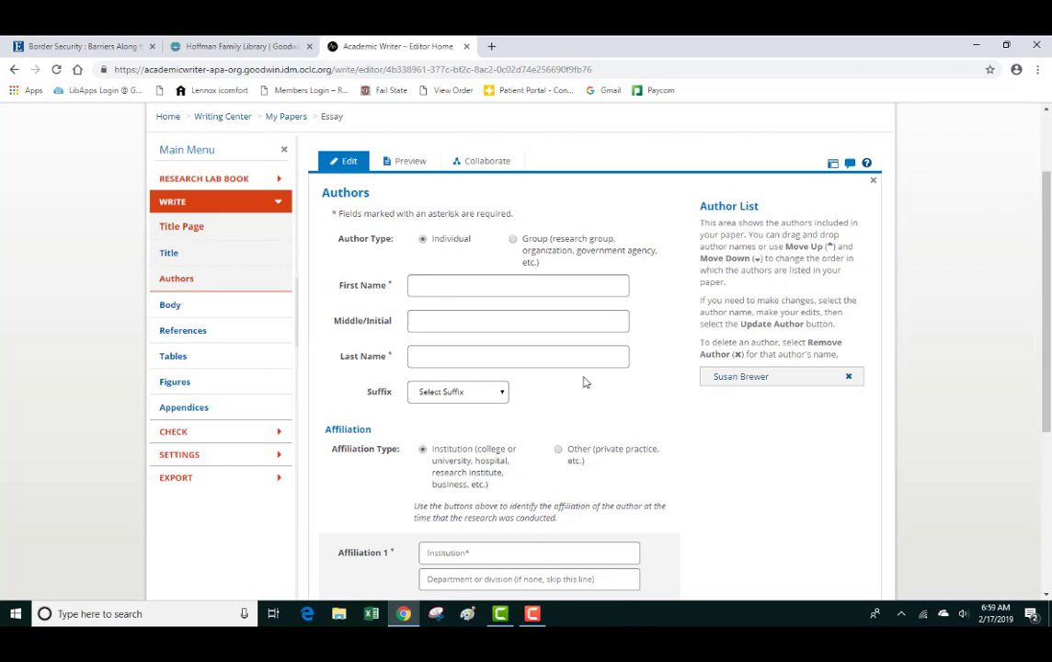
- Preview the formatted paper's title page showing ESSAY, Essay, author, college, course and date
left_click(410, 163)
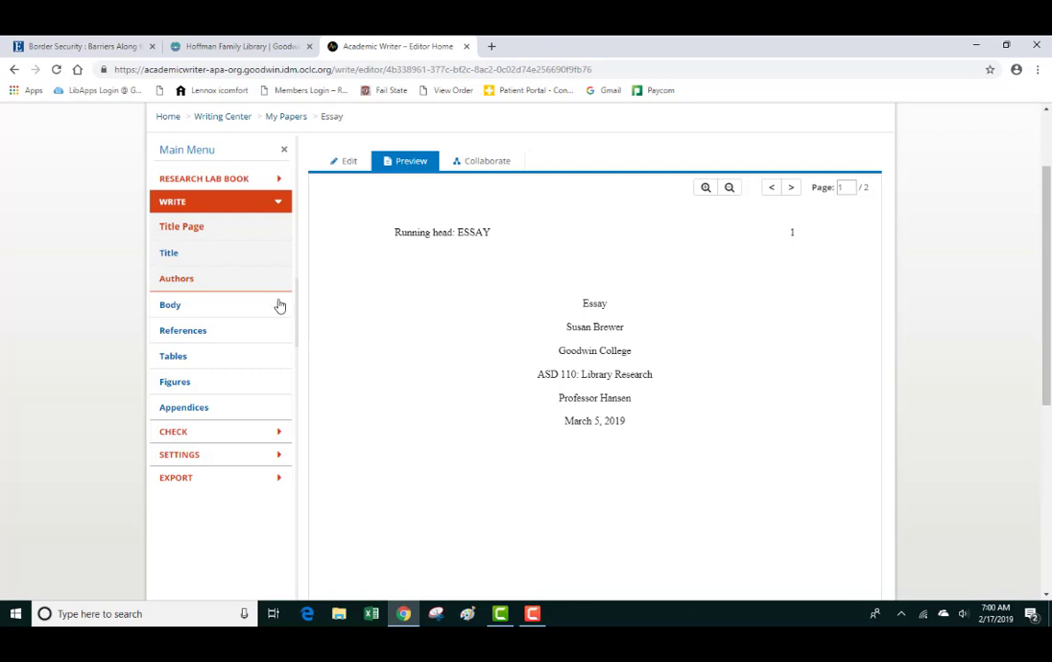
- Return to the body editor, still reading 'Start typing.', and scroll through the references panel
left_click(170, 305)
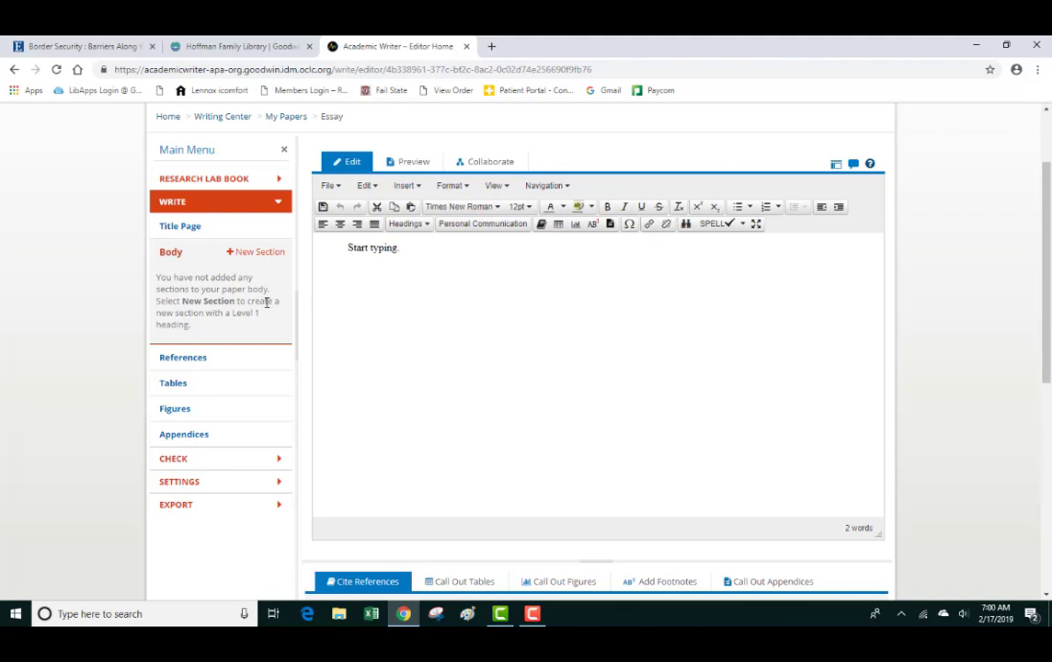
scroll(449, 299, "down", 1)
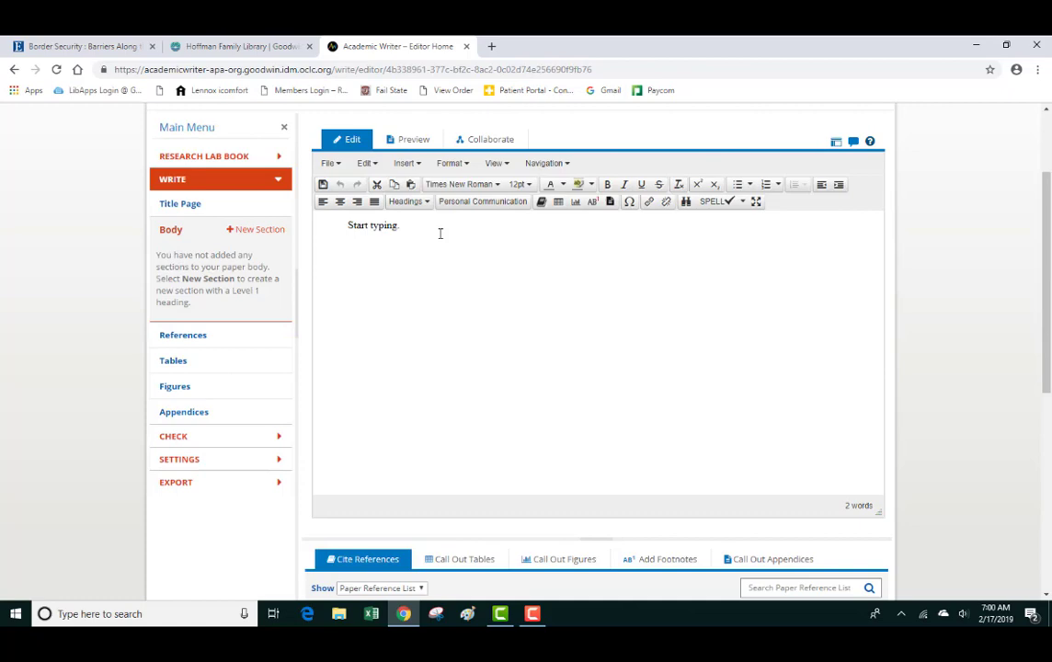
scroll(440, 235, "down", 3)
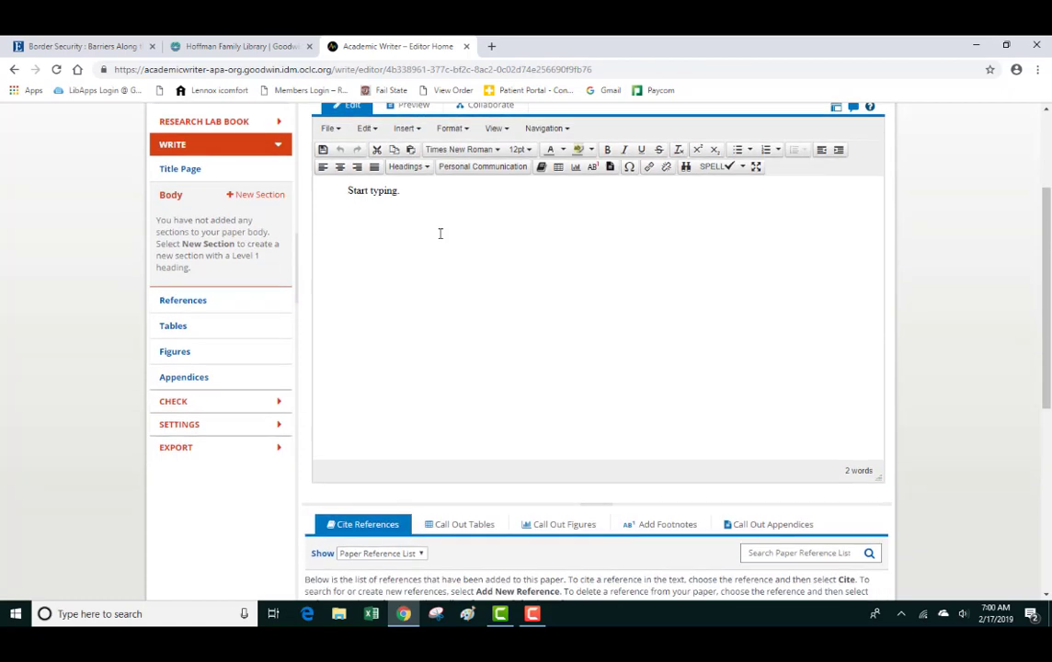
scroll(439, 239, "down", 1)
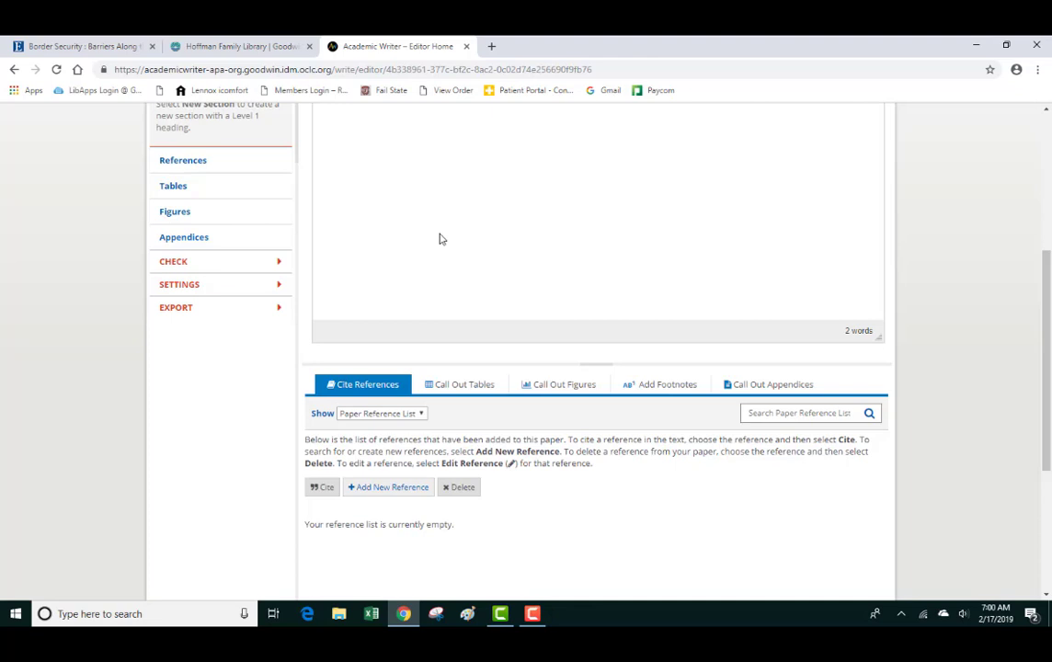
scroll(460, 268, "up", 1)
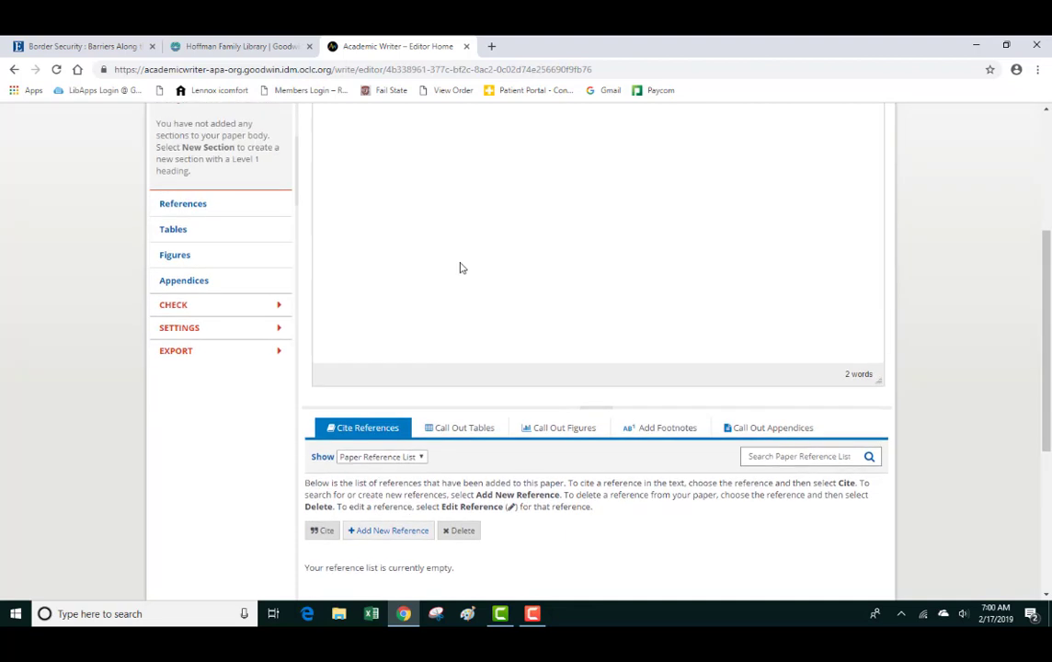
scroll(462, 267, "up", 3)
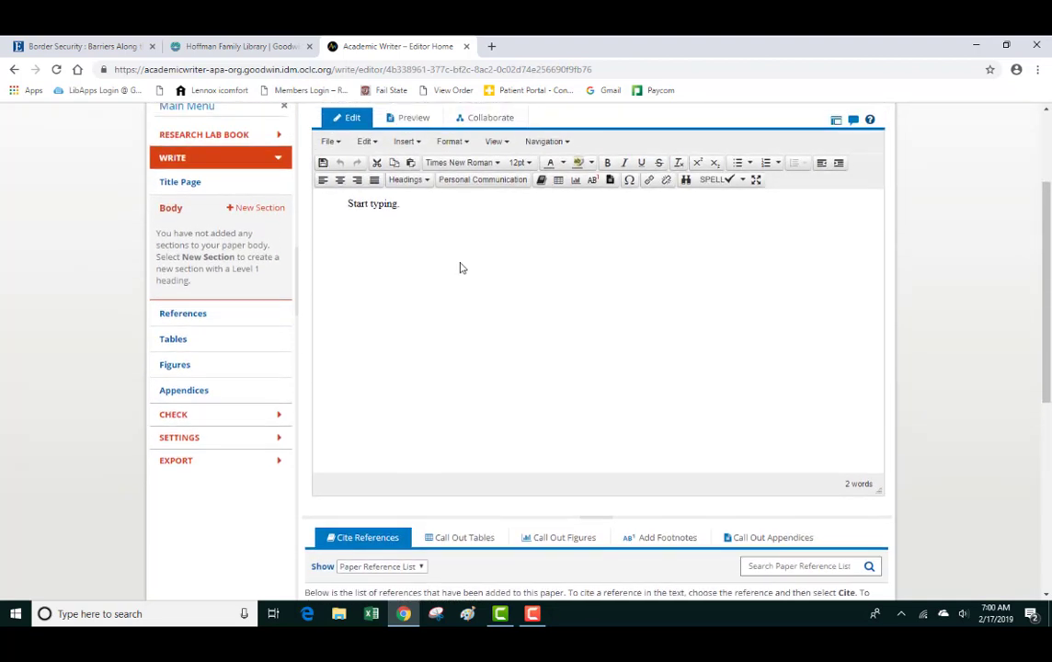